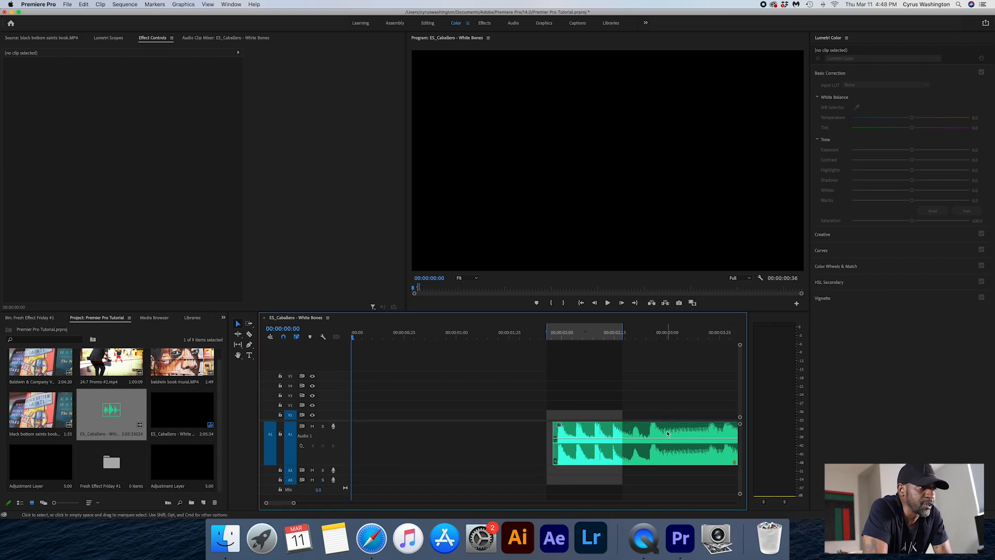
# - Align the music clip with the sequence start and lay baldwin book mural.MP4 video above it on V1, extended to about 00:00:03:25
pyautogui.moveTo(645, 428); pyautogui.dragTo(444, 430)
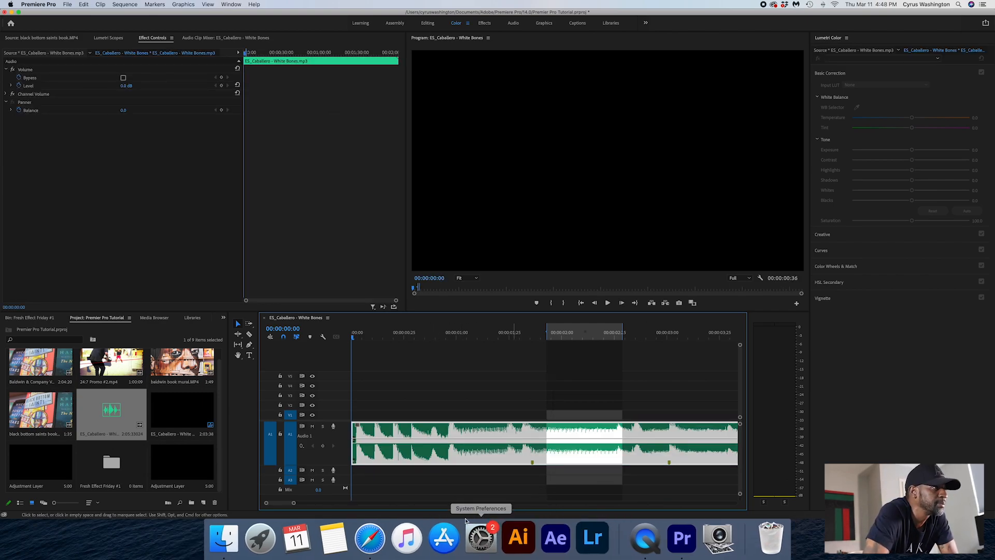
pyautogui.click(181, 380)
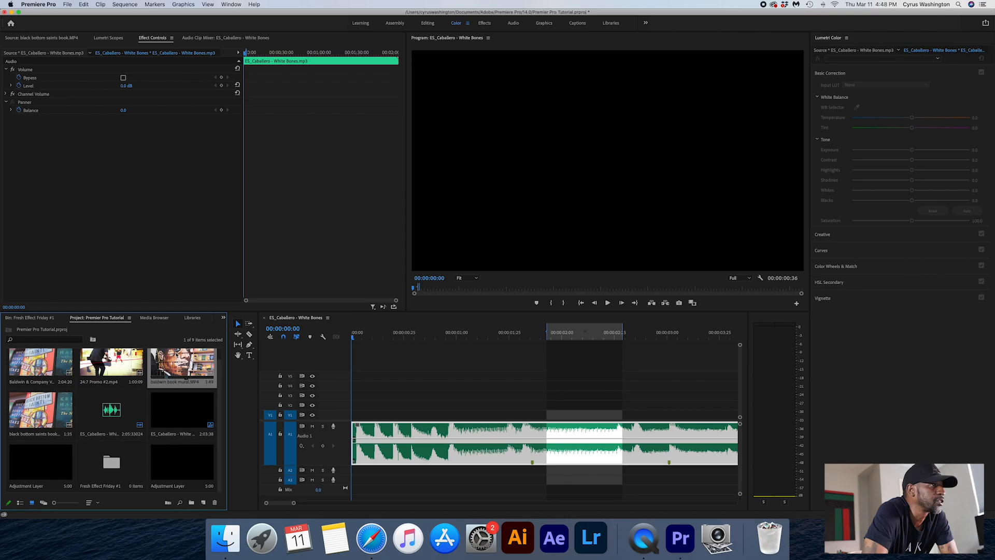
pyautogui.doubleClick(176, 366)
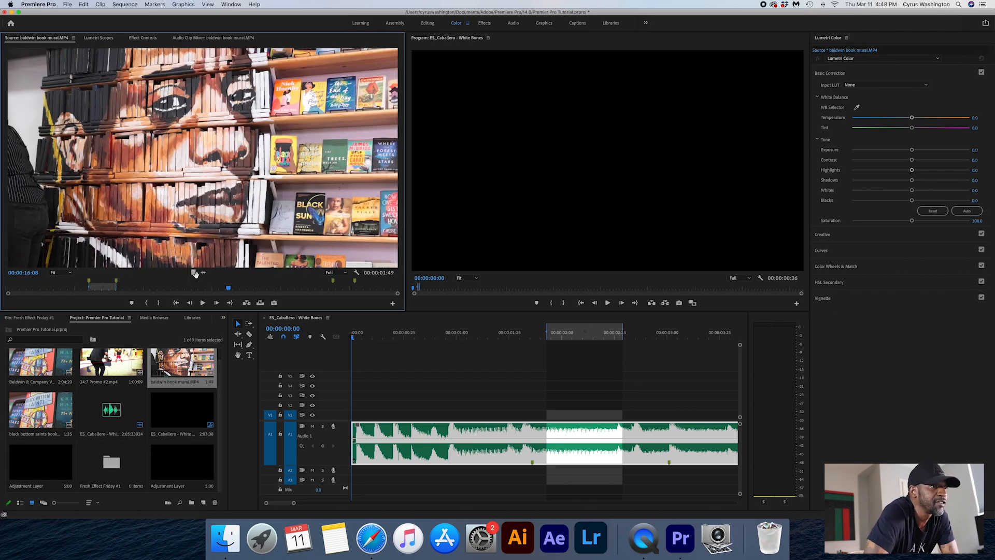
pyautogui.moveTo(194, 274); pyautogui.dragTo(351, 414)
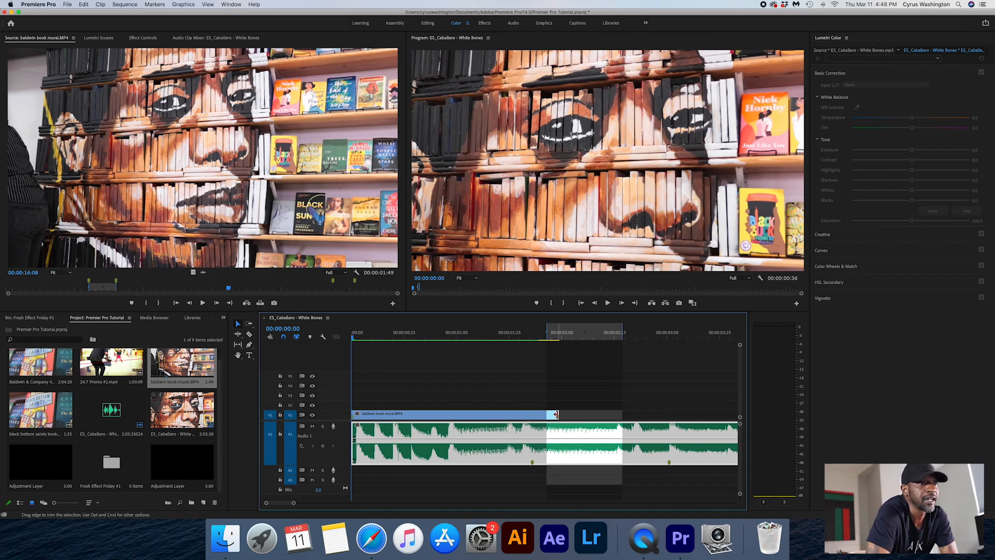
pyautogui.moveTo(556, 414); pyautogui.dragTo(720, 414)
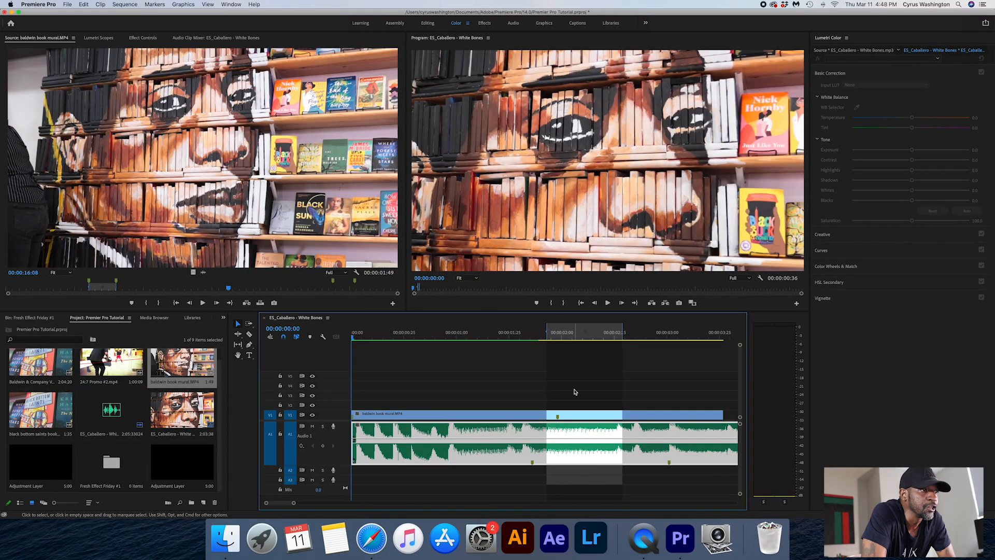
# - Open the ES_Caballero - White Bones music clip in the Source monitor and clear all its markers
pyautogui.click(385, 334)
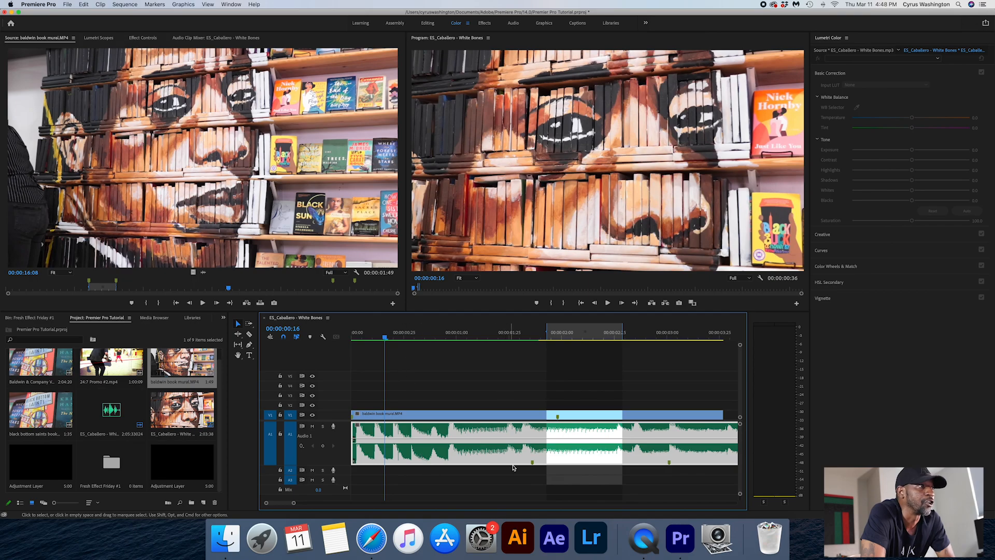
pyautogui.doubleClick(537, 453)
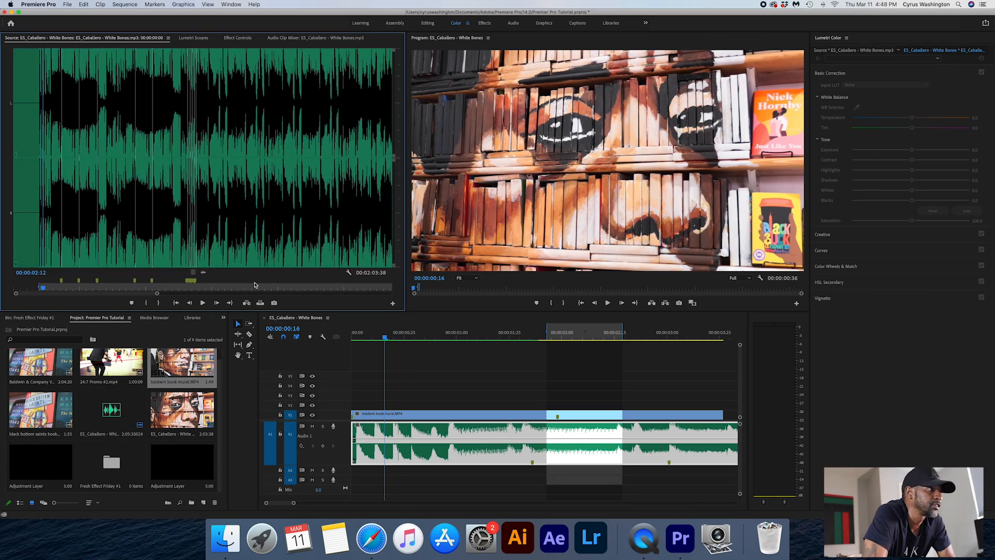
pyautogui.rightClick(151, 280)
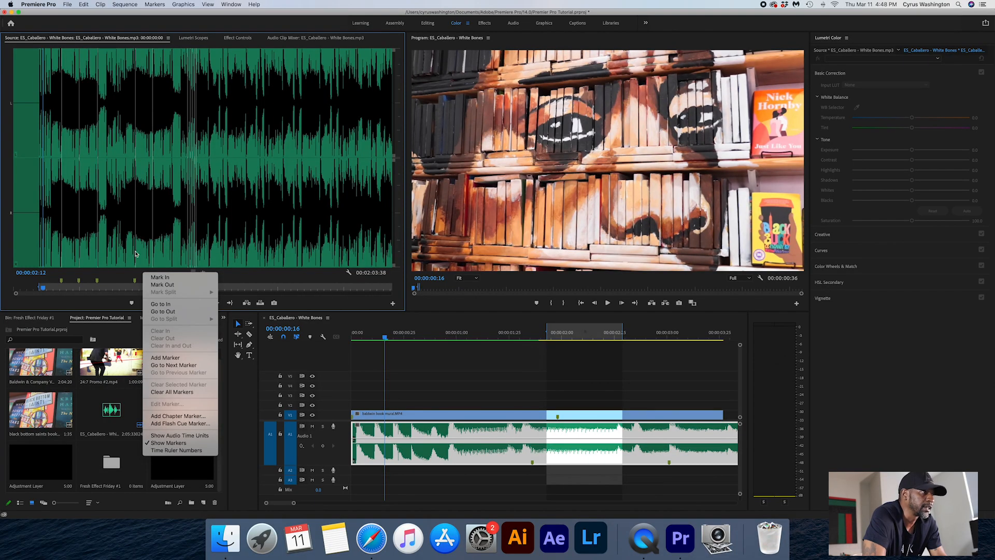
pyautogui.click(172, 392)
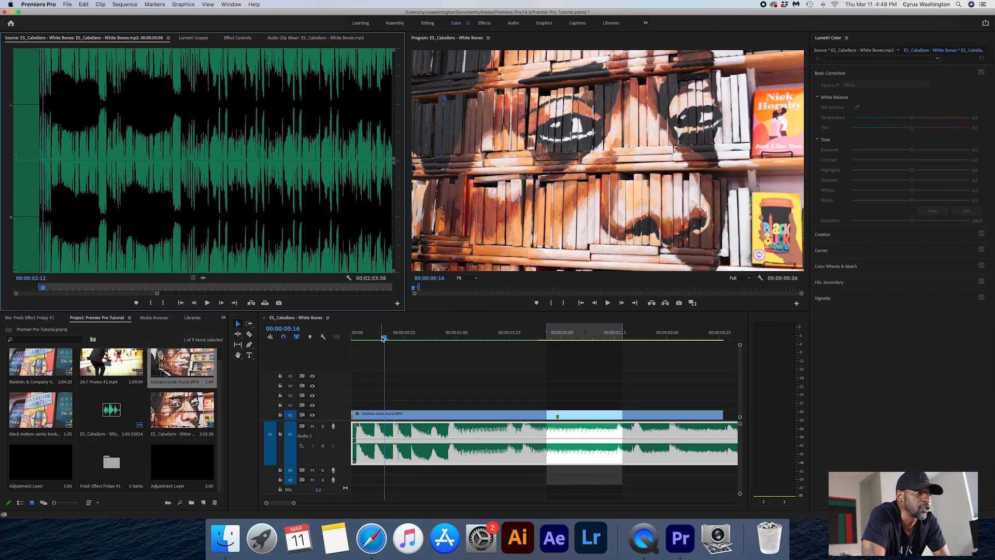
# - Play the sequence from the start to about 00:00:04:41, adding a marker to the music clip on each of three beats
pyautogui.moveTo(386, 338); pyautogui.dragTo(352, 337)
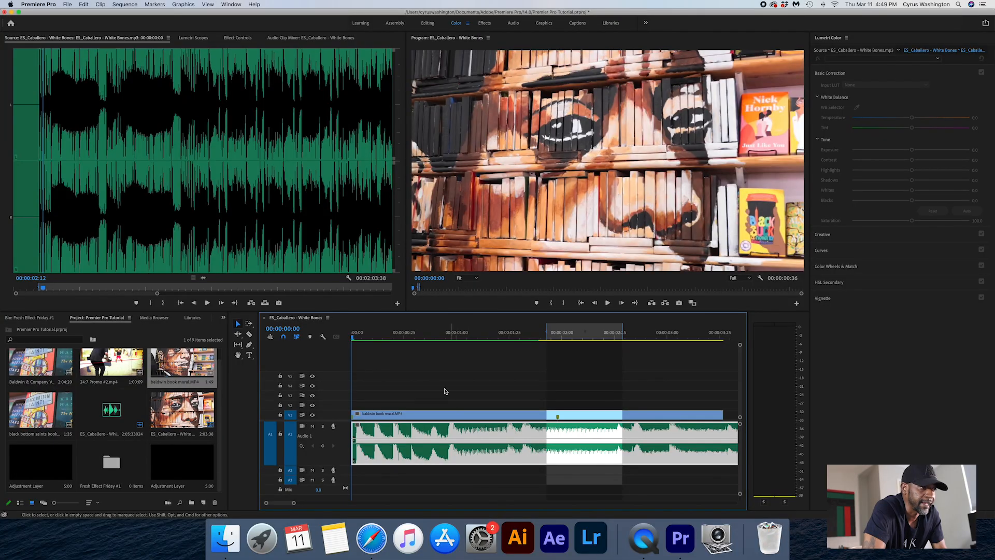
pyautogui.click(354, 338)
pyautogui.moveTo(354, 339); pyautogui.dragTo(351, 337)
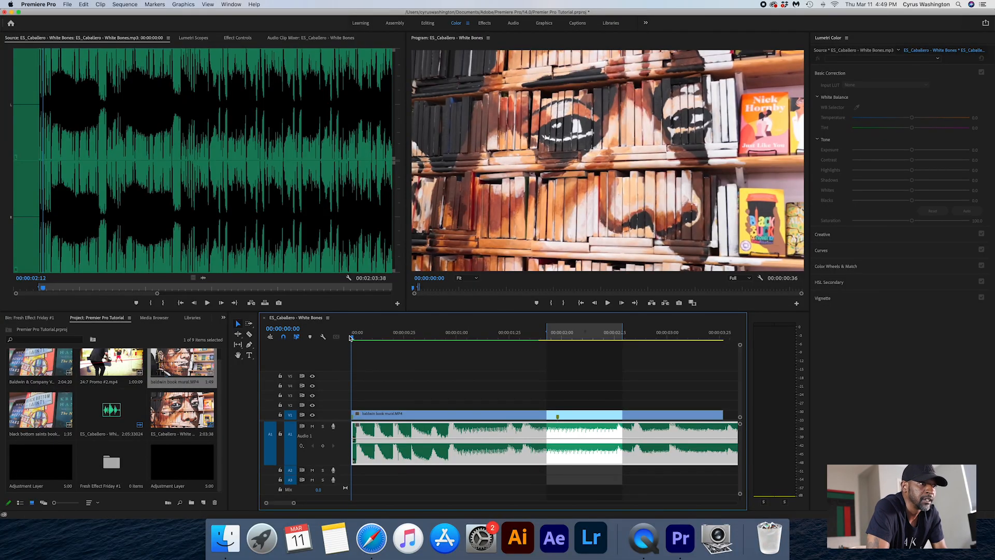
pyautogui.press('XF86AudioRaiseVolume')
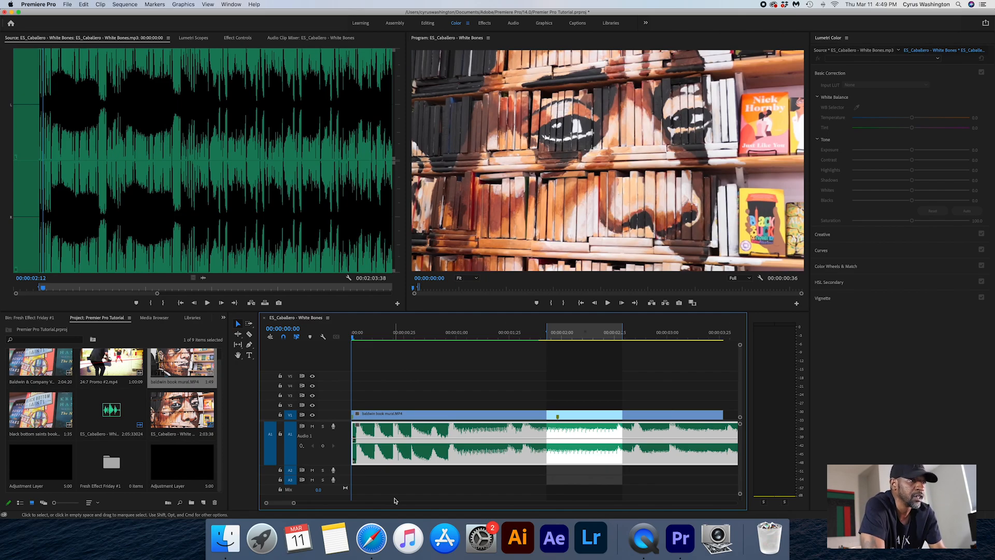
pyautogui.press('space')
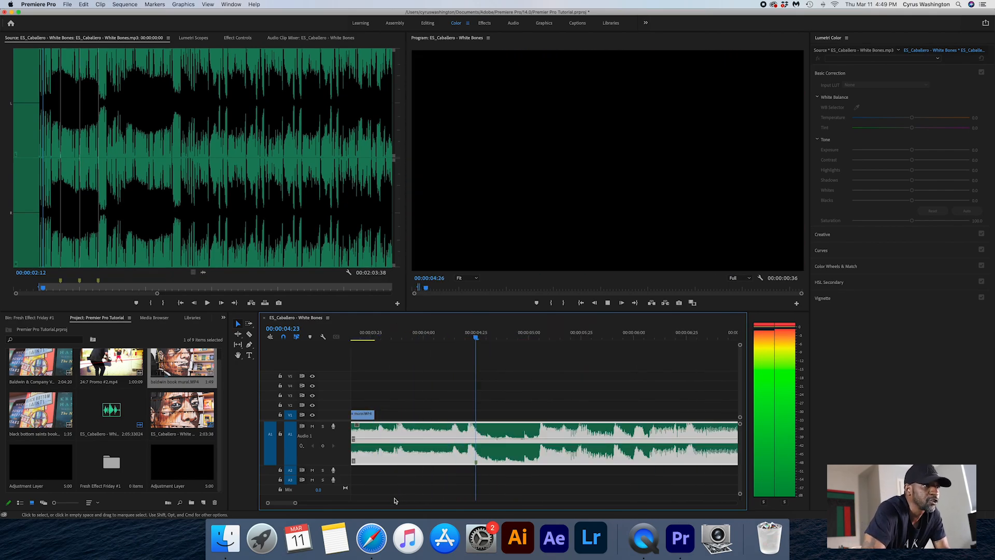
pyautogui.press('space')
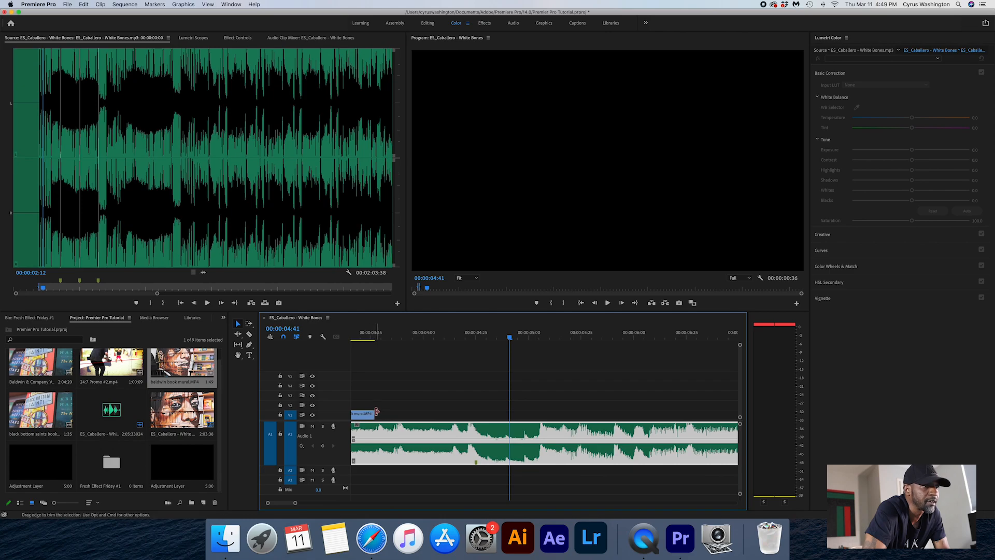
# - Extend the mural clip on V1 to about 00:00:05:00 and duplicate it onto V2, with the playhead on the first music marker
pyautogui.moveTo(372, 413); pyautogui.dragTo(528, 414)
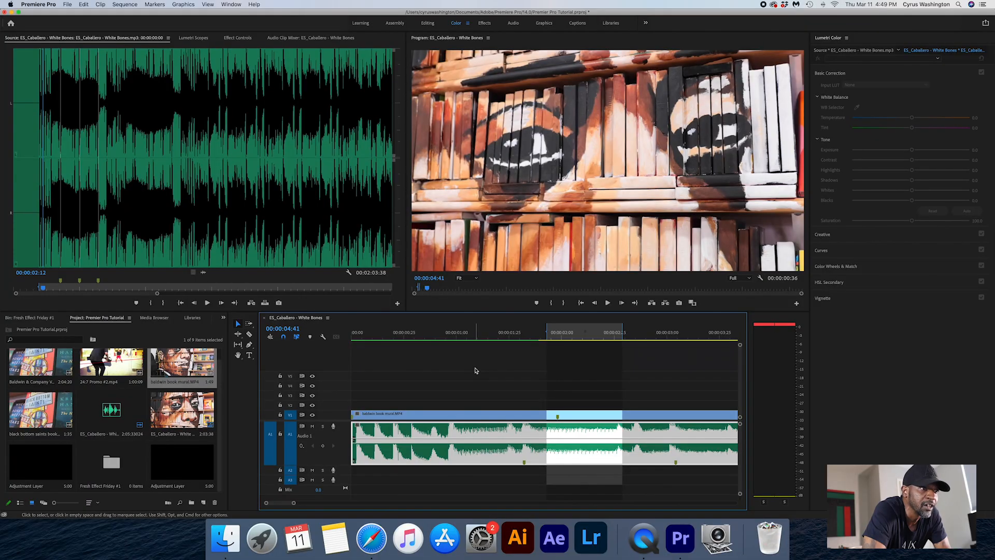
pyautogui.click(372, 336)
pyautogui.moveTo(372, 336); pyautogui.dragTo(527, 330)
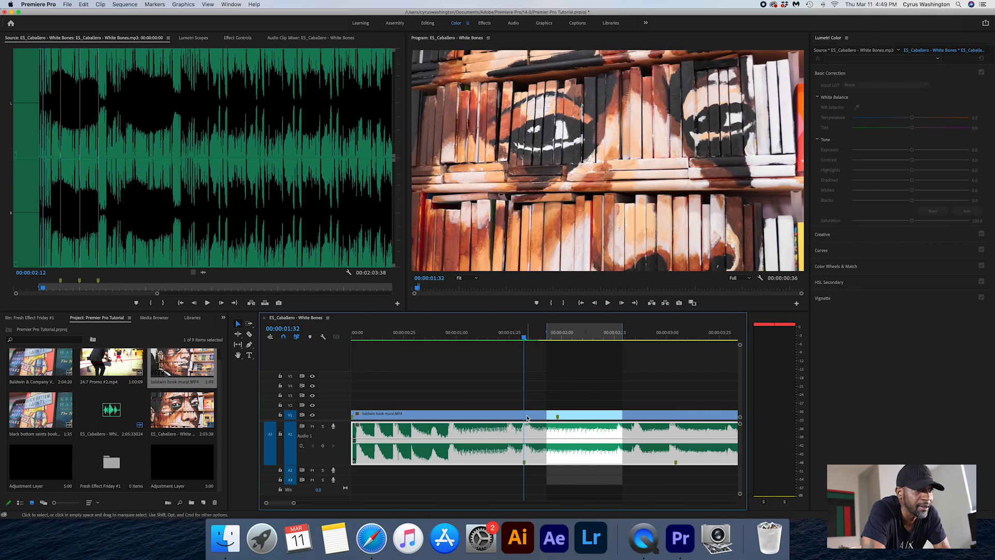
pyautogui.click(543, 417)
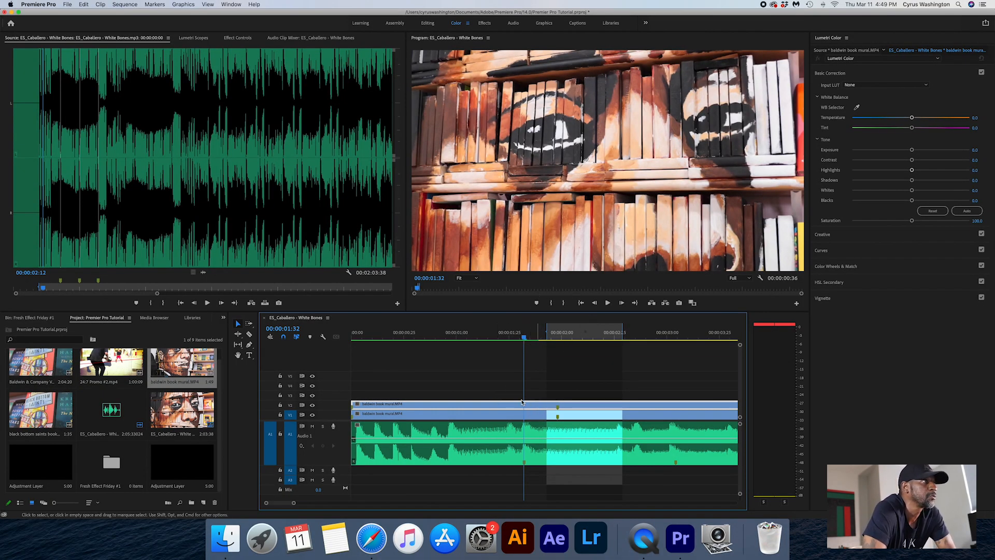
# - Keyframe the V2 clip's Position, Scale, Rotation and Opacity at 00:00:01:32 and shift these keyframes slightly earlier
pyautogui.click(238, 38)
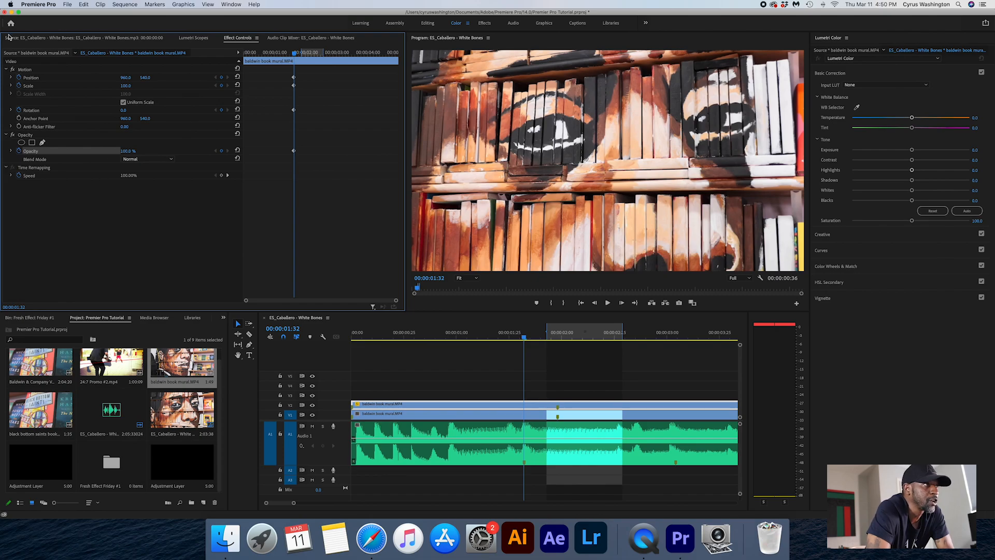
pyautogui.moveTo(300, 75); pyautogui.dragTo(287, 162)
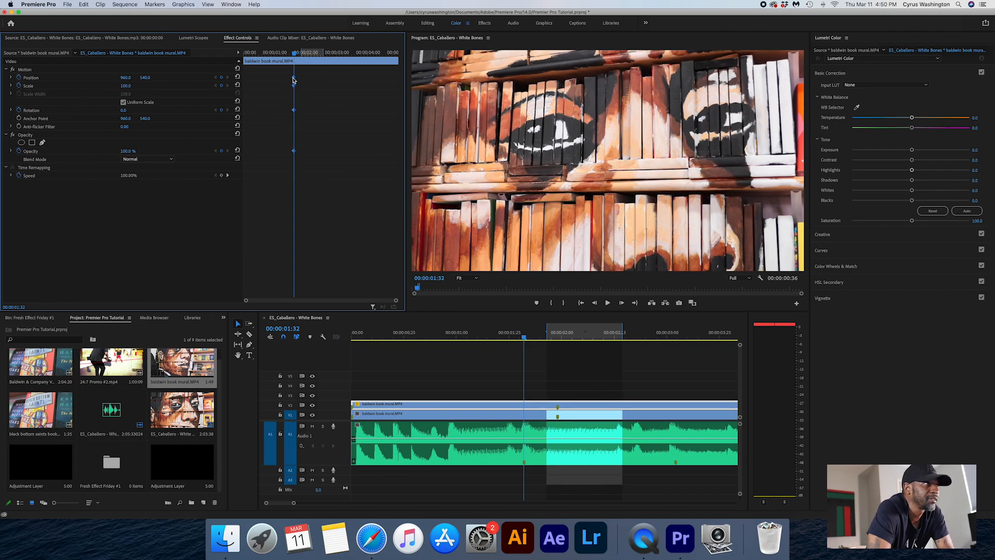
pyautogui.moveTo(293, 79); pyautogui.dragTo(290, 79)
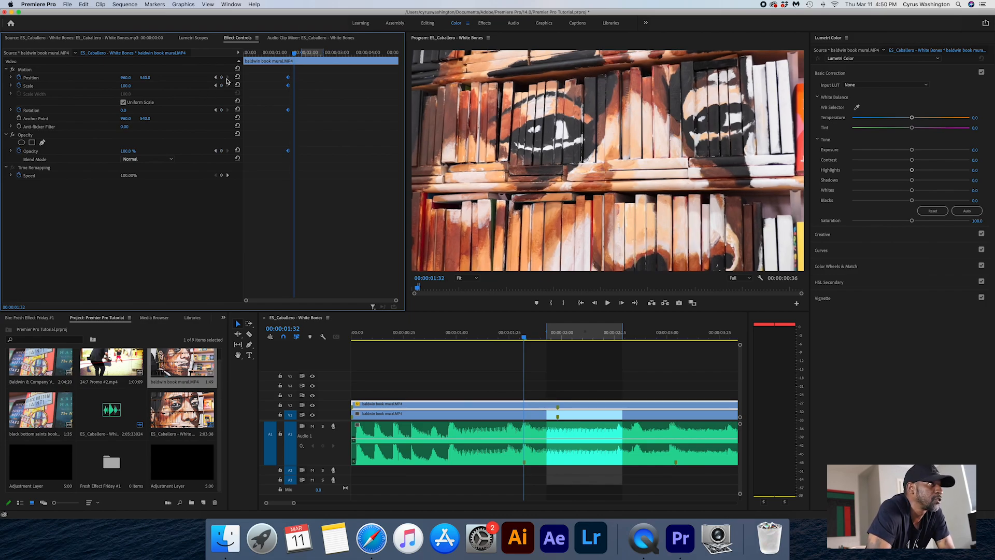
# - Add a second set of Position, Scale, Rotation and Opacity keyframes at 00:00:01:32 and shift them slightly after the first beat
pyautogui.click(222, 78)
pyautogui.click(221, 86)
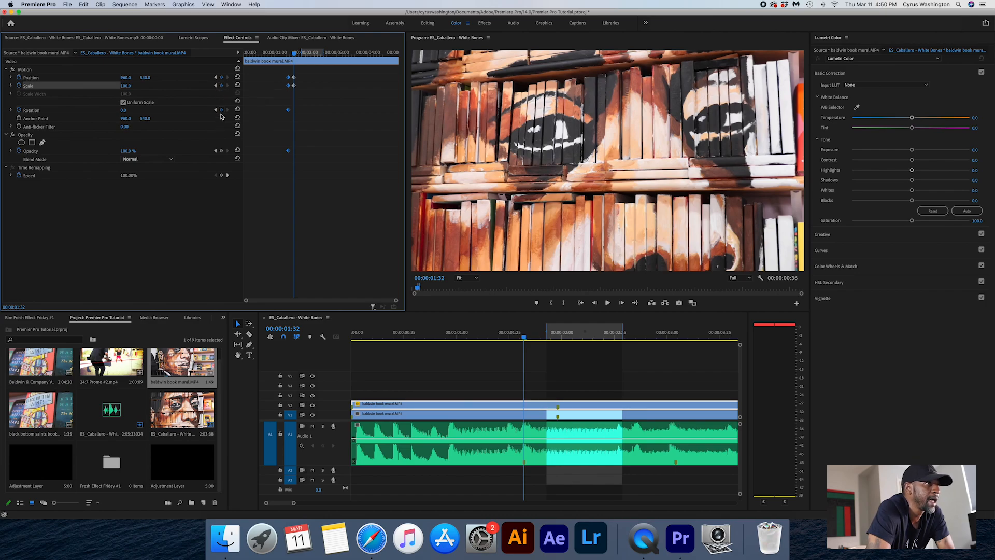
pyautogui.click(221, 110)
pyautogui.click(222, 151)
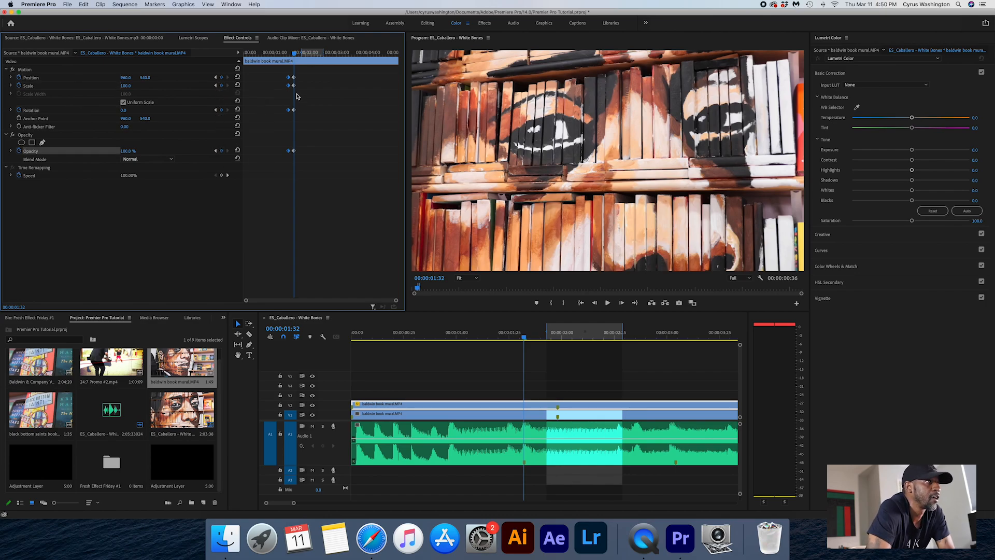
pyautogui.moveTo(299, 68); pyautogui.dragTo(291, 154)
pyautogui.moveTo(296, 79); pyautogui.dragTo(301, 80)
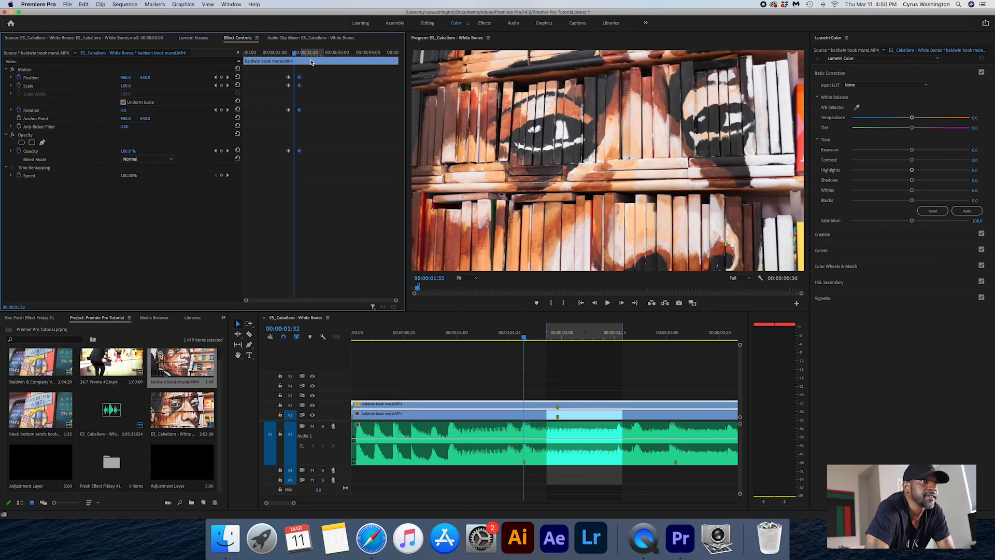
# - At 00:00:01:32, set the V2 clip's Scale to 168, Position to 865, 722 and Opacity to 54%
pyautogui.moveTo(126, 88); pyautogui.dragTo(242, 80)
pyautogui.moveTo(127, 80); pyautogui.dragTo(120, 80)
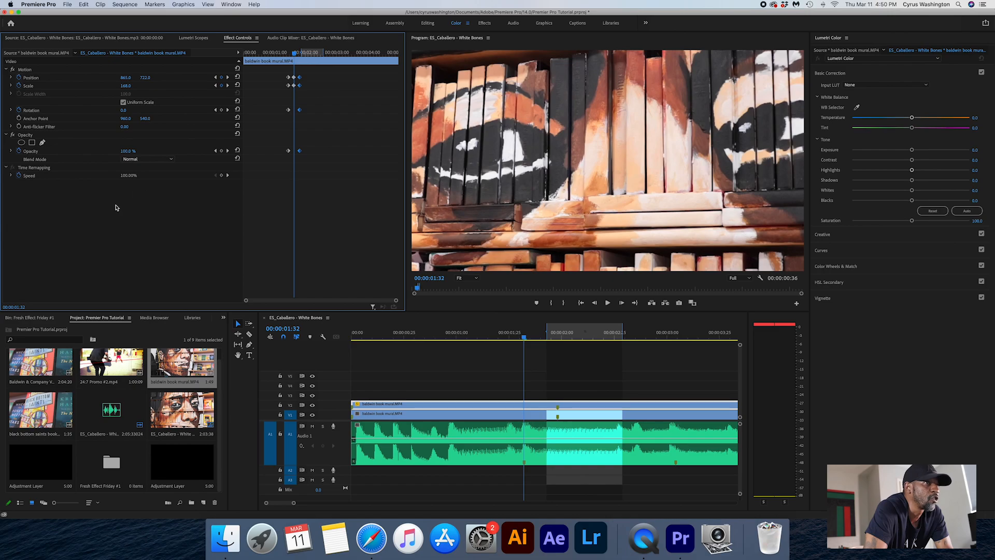
pyautogui.moveTo(127, 151); pyautogui.dragTo(106, 151)
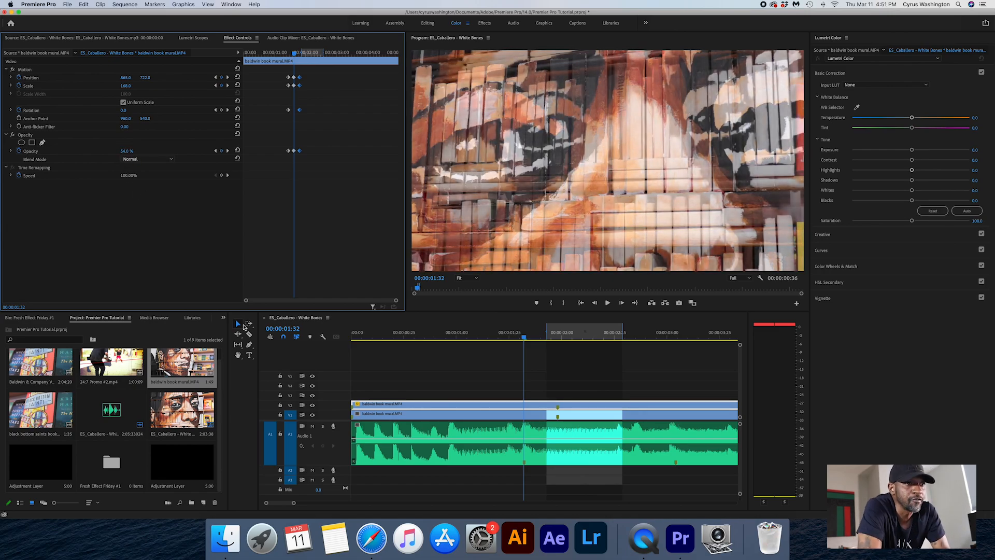
# - At the second music marker, 00:00:03:04, add Position, Scale, Rotation and Opacity keyframes and shift them slightly earlier
pyautogui.click(671, 337)
pyautogui.moveTo(673, 340); pyautogui.dragTo(676, 339)
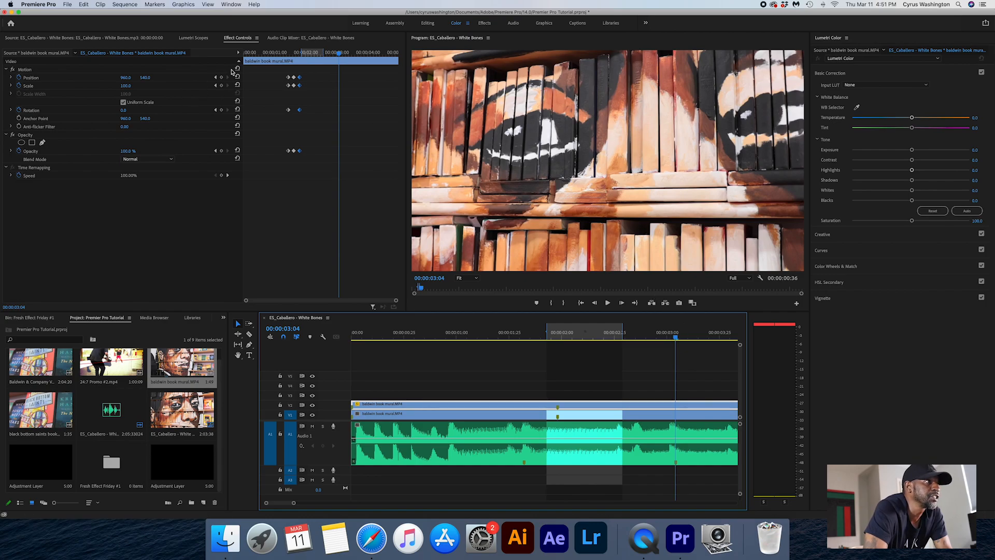
pyautogui.click(222, 78)
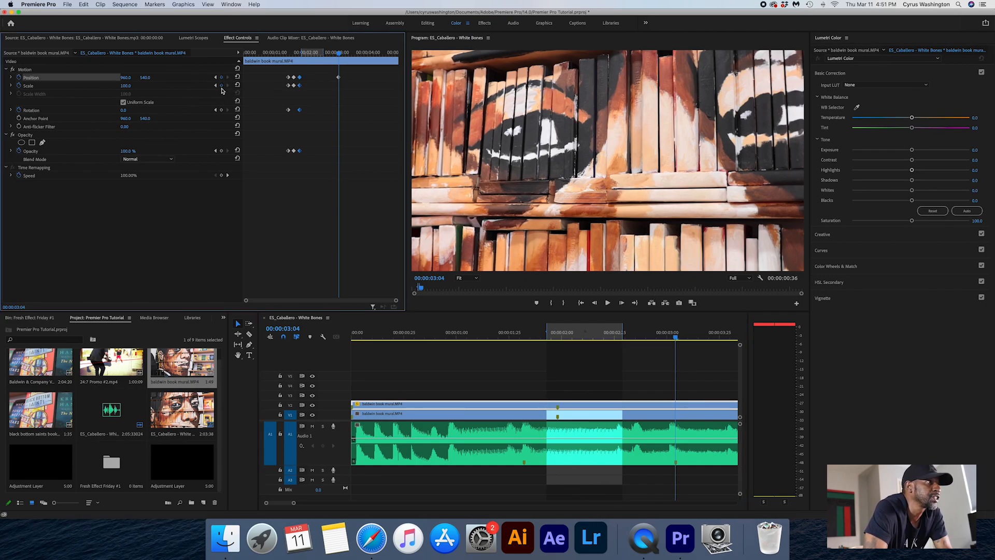
pyautogui.click(221, 86)
pyautogui.click(221, 110)
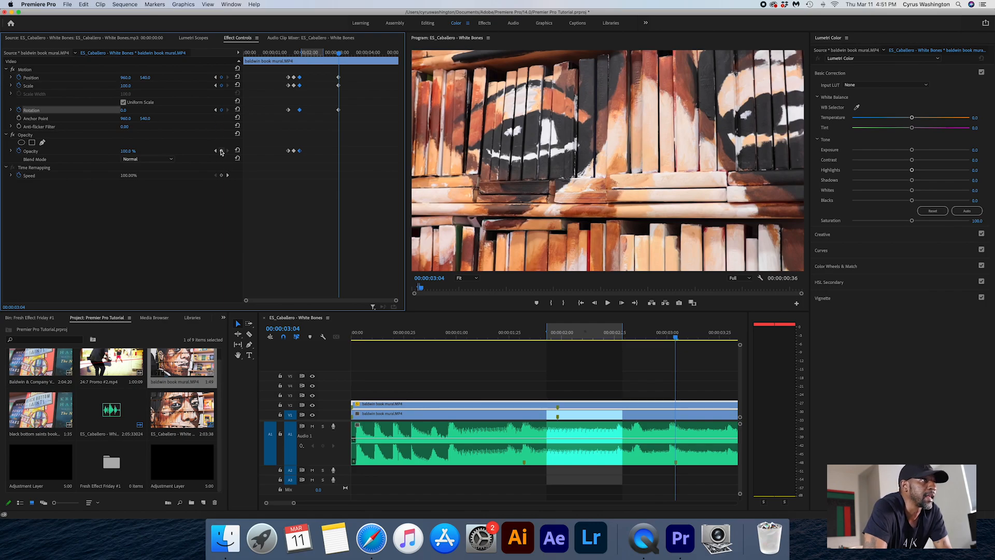
pyautogui.click(221, 152)
pyautogui.moveTo(347, 69); pyautogui.dragTo(330, 161)
pyautogui.moveTo(339, 79); pyautogui.dragTo(336, 79)
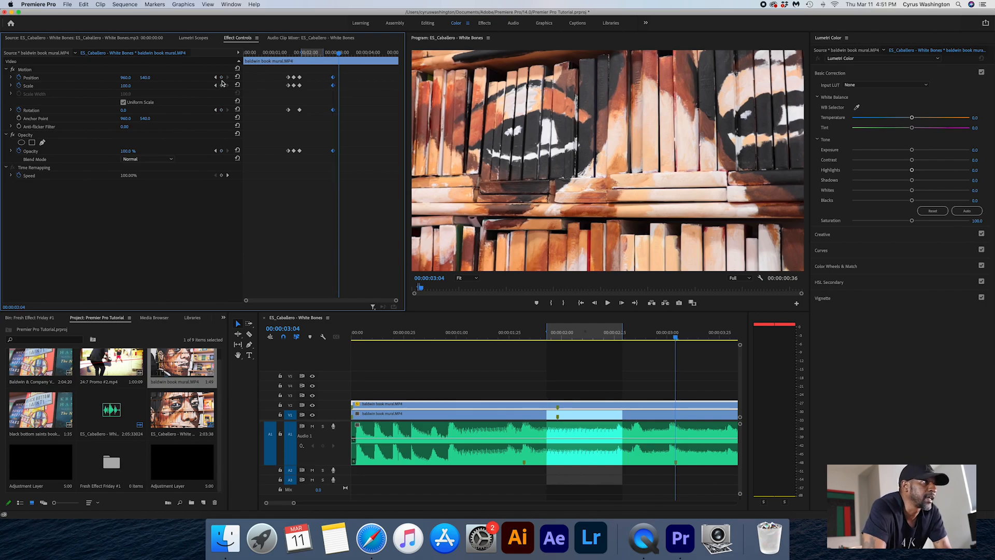
# - Add another set of Position, Scale, Rotation and Opacity keyframes at 00:00:03:04 and shift them slightly after the second beat
pyautogui.click(222, 77)
pyautogui.click(222, 85)
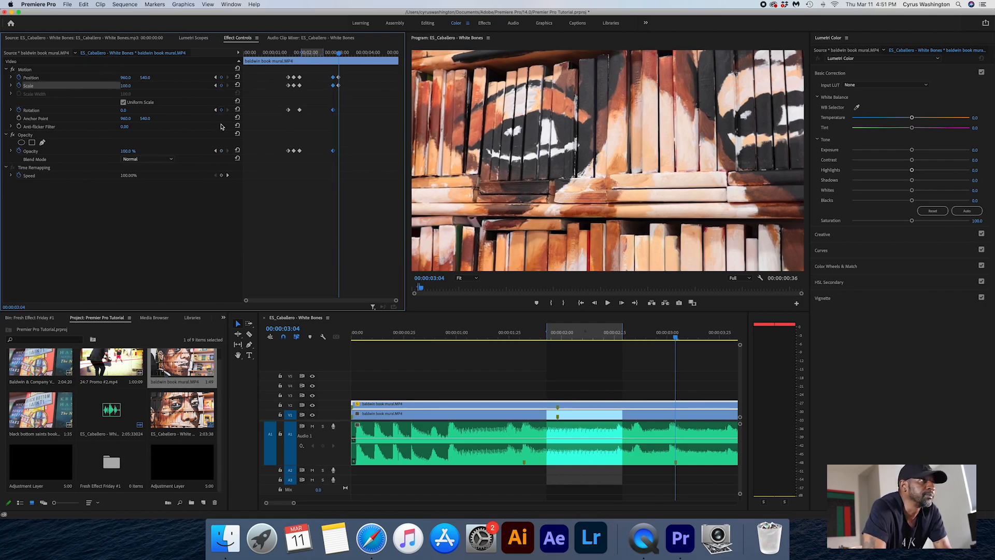
pyautogui.click(221, 110)
pyautogui.click(221, 151)
pyautogui.moveTo(343, 71); pyautogui.dragTo(337, 153)
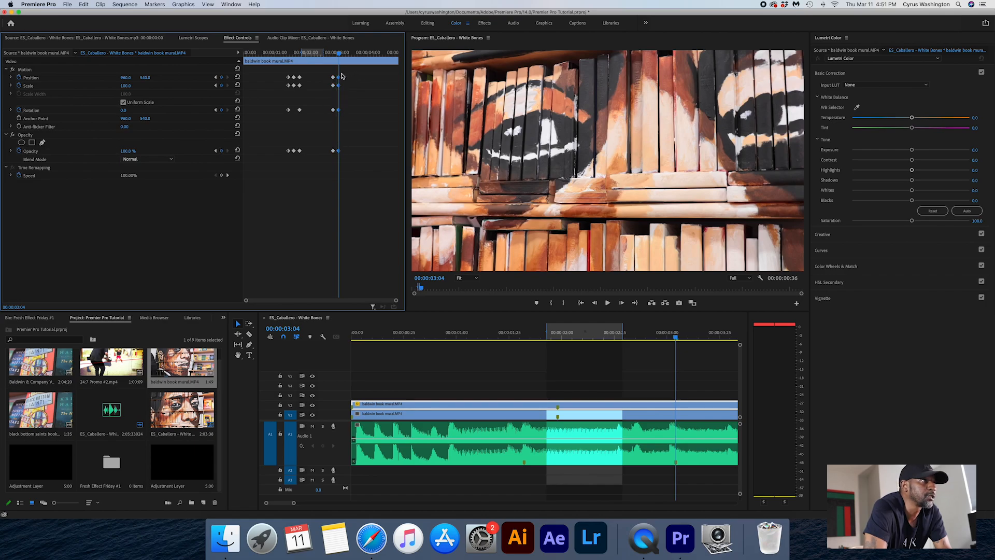
pyautogui.moveTo(339, 78); pyautogui.dragTo(342, 77)
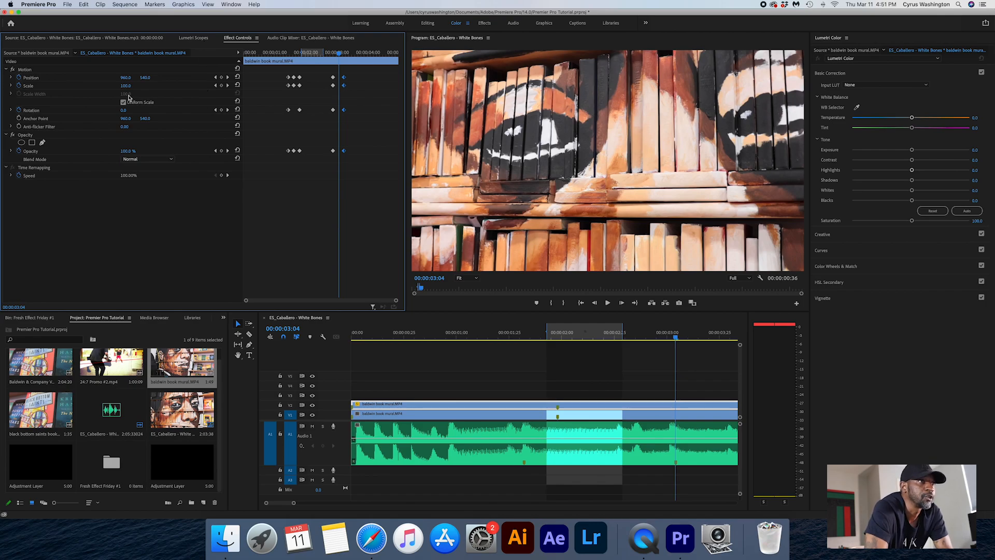
# - At 00:00:03:04, set the V2 clip's Scale to 168, Position to 1309, 711 and Opacity to 68%
pyautogui.moveTo(125, 85); pyautogui.dragTo(306, 77)
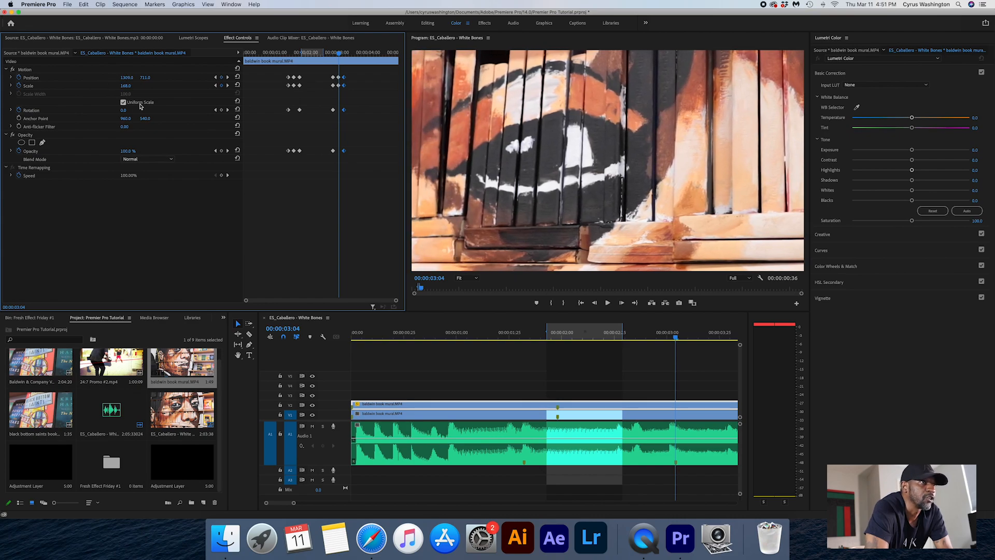
pyautogui.moveTo(127, 150); pyautogui.dragTo(110, 151)
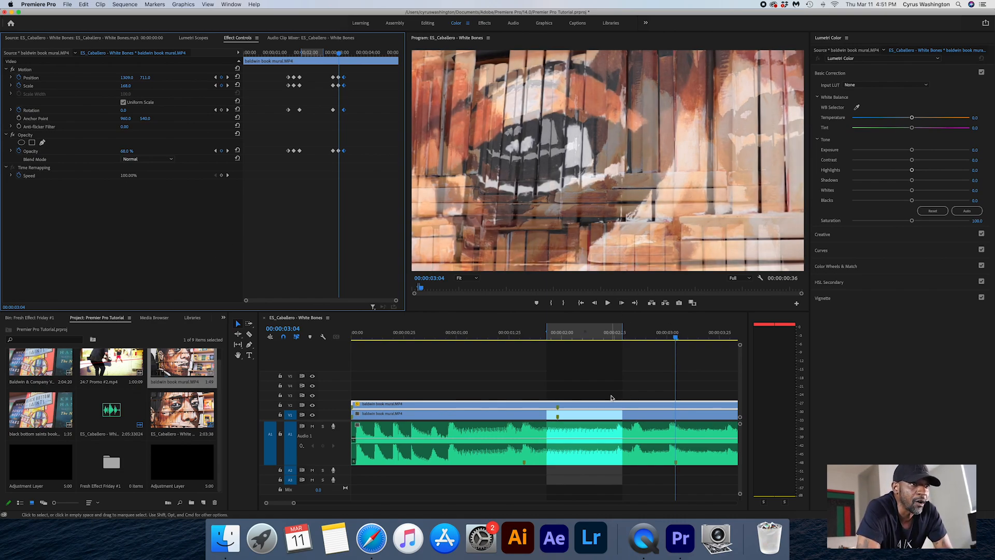
# - At the third music marker, 00:00:04:25, add Position, Scale, Rotation and Opacity keyframes to the V2 clip and shift them slightly earlier
pyautogui.hscroll(5, 603, 387)
pyautogui.click(613, 332)
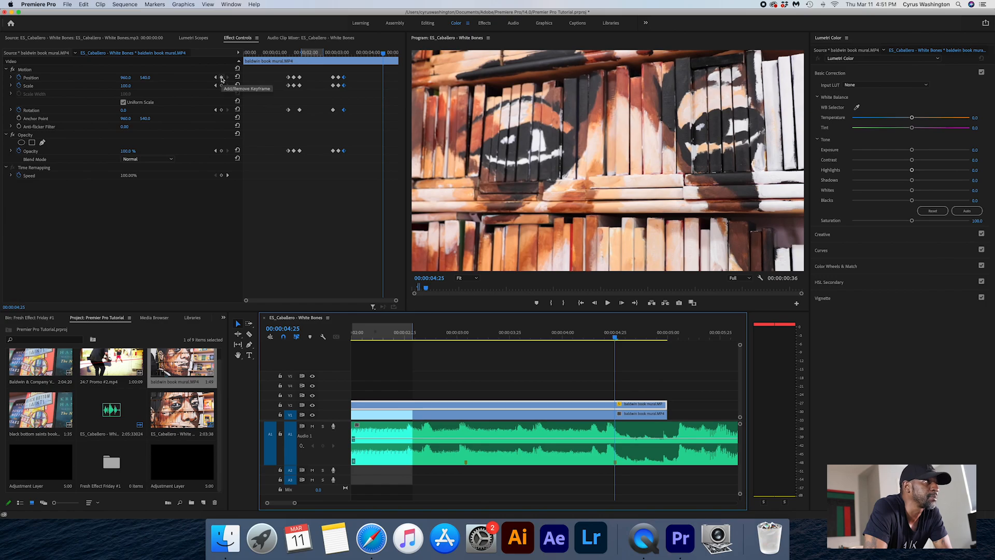
pyautogui.click(222, 78)
pyautogui.click(222, 86)
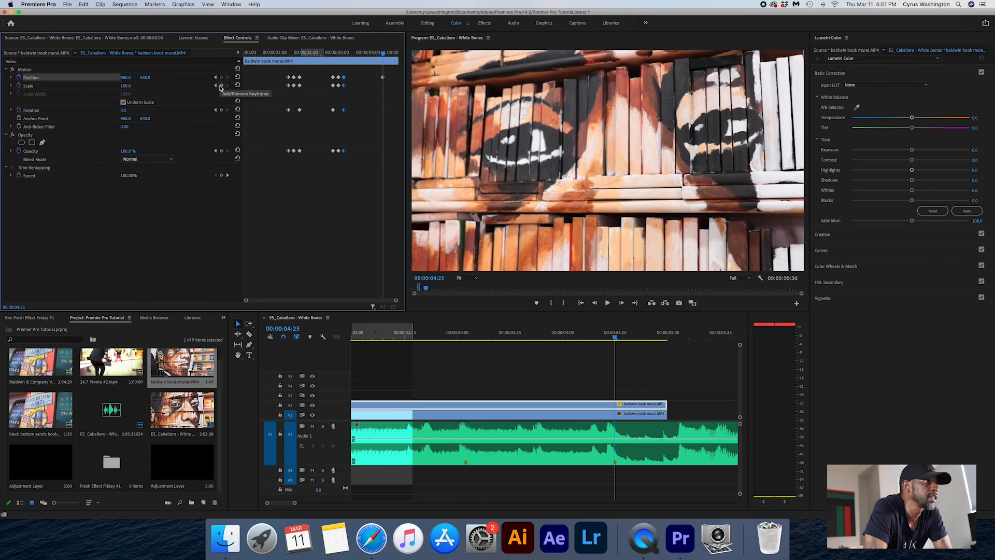
pyautogui.click(222, 110)
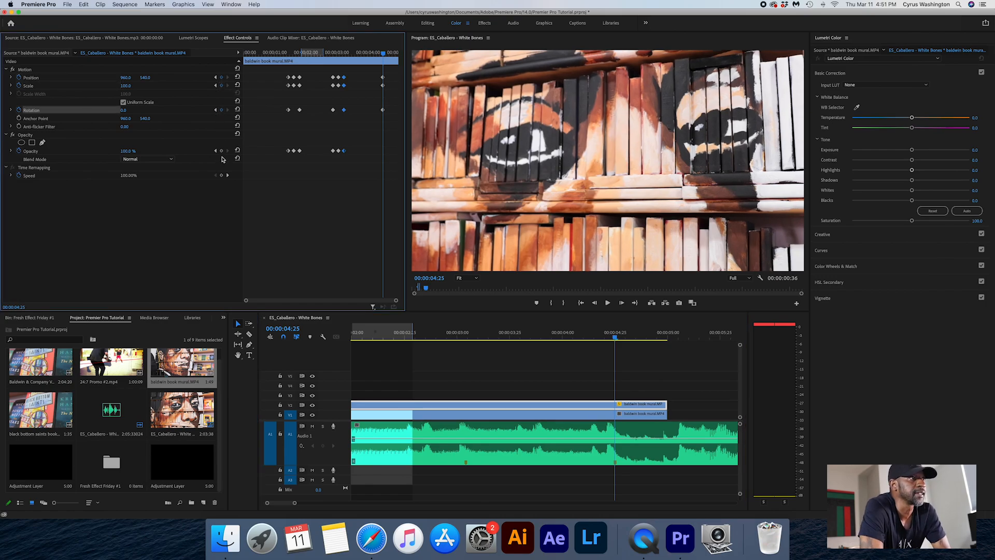
pyautogui.click(221, 151)
pyautogui.moveTo(392, 72); pyautogui.dragTo(373, 158)
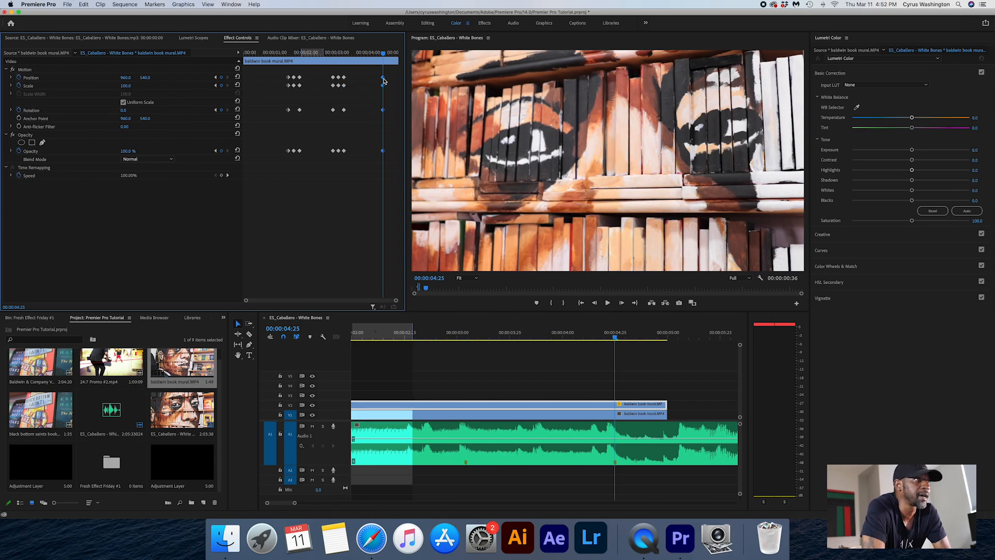
pyautogui.moveTo(382, 80); pyautogui.dragTo(379, 79)
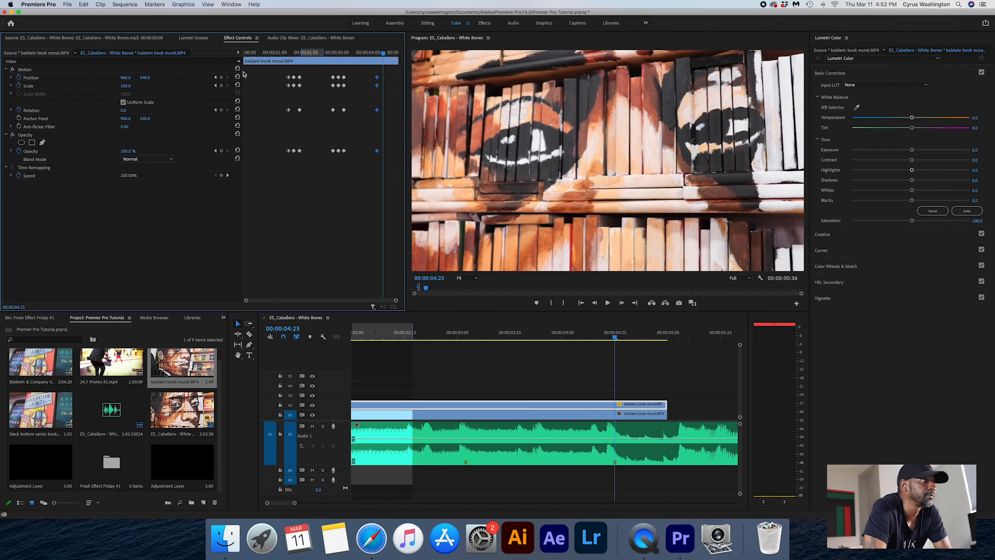
# - Add another set of Position, Scale, Rotation and Opacity keyframes at 00:00:04:25 and shift them slightly after the third beat
pyautogui.click(221, 78)
pyautogui.click(222, 85)
pyautogui.click(221, 109)
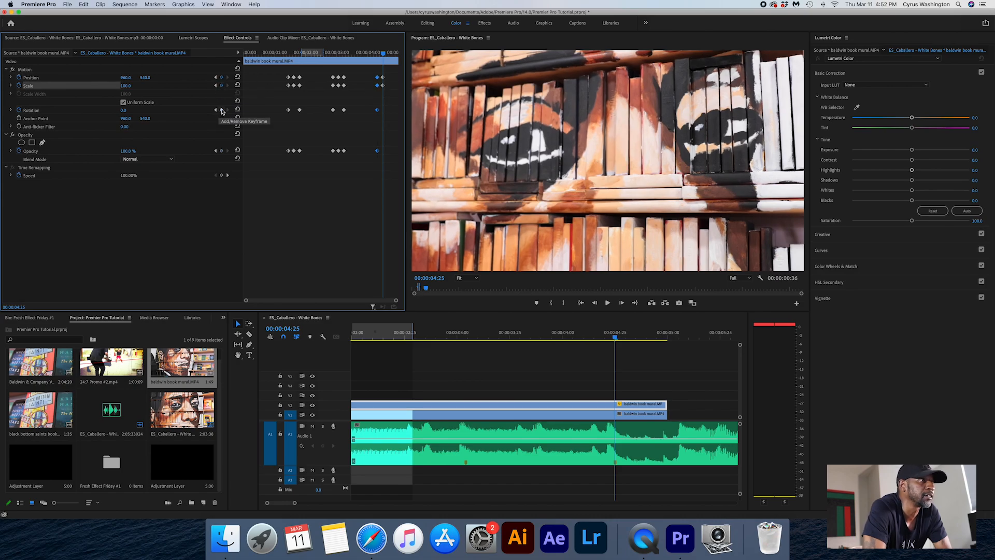
pyautogui.click(222, 151)
pyautogui.moveTo(389, 67); pyautogui.dragTo(380, 155)
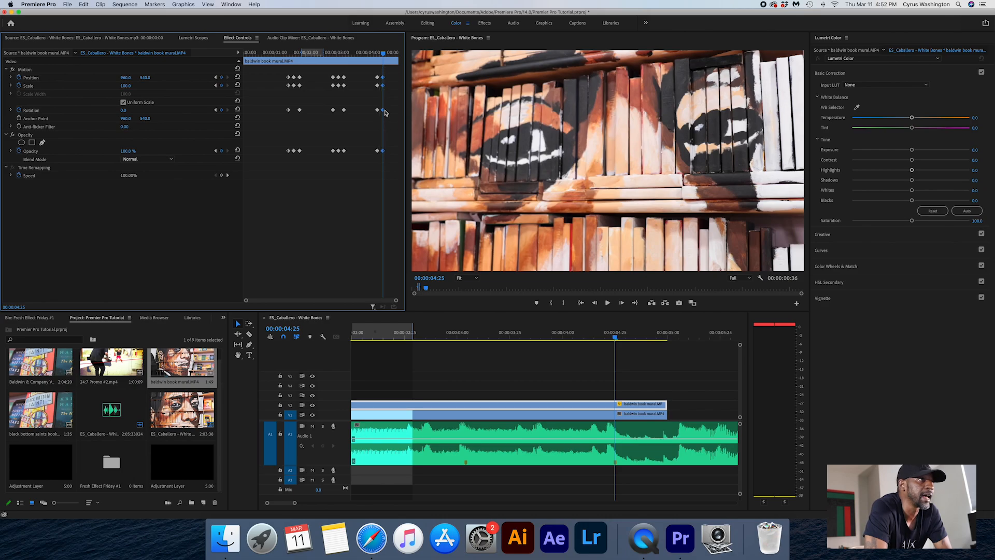
pyautogui.moveTo(383, 81); pyautogui.dragTo(386, 78)
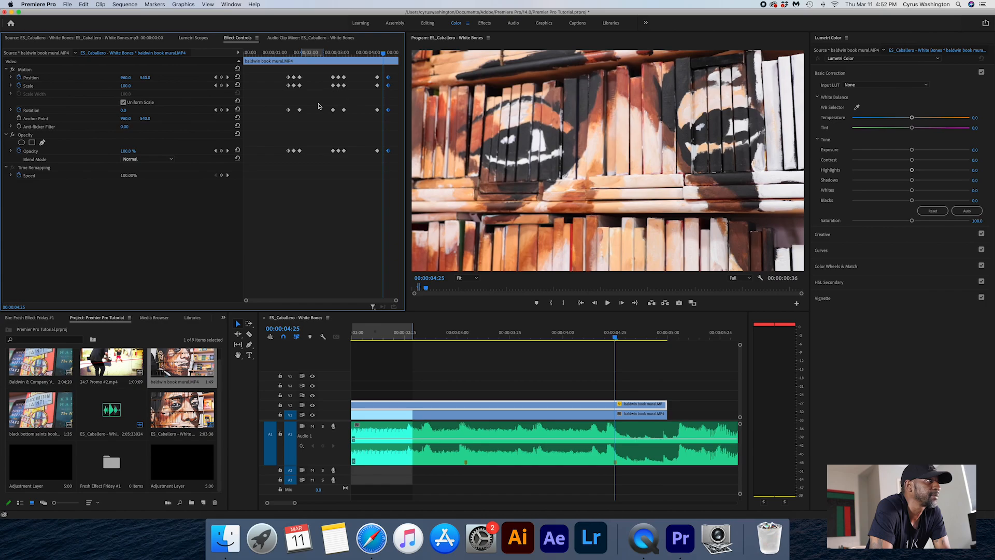
# - At 00:00:04:25, set the V2 clip's Scale to 173, Rotation to 20° and Opacity to 72%
pyautogui.moveTo(124, 86); pyautogui.dragTo(153, 86)
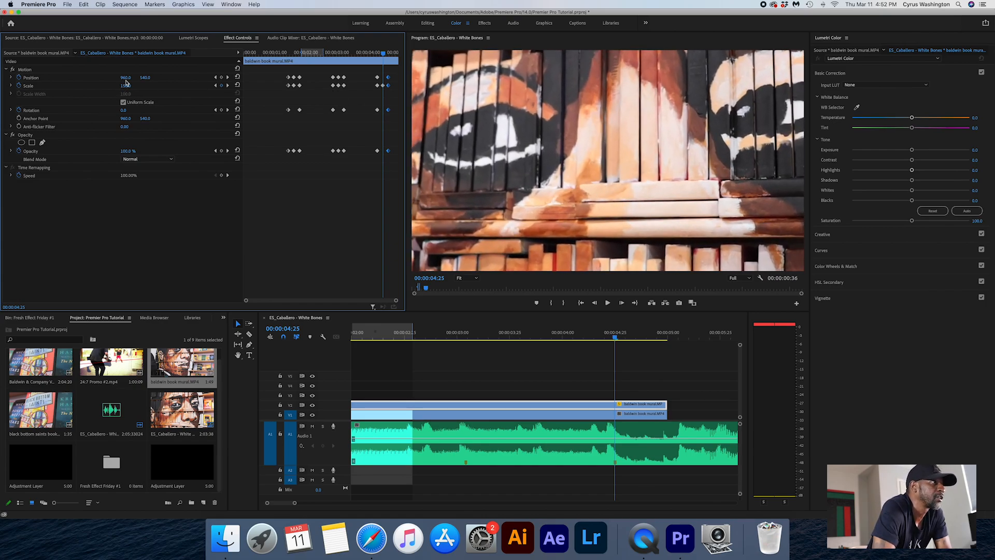
pyautogui.moveTo(124, 112); pyautogui.dragTo(135, 112)
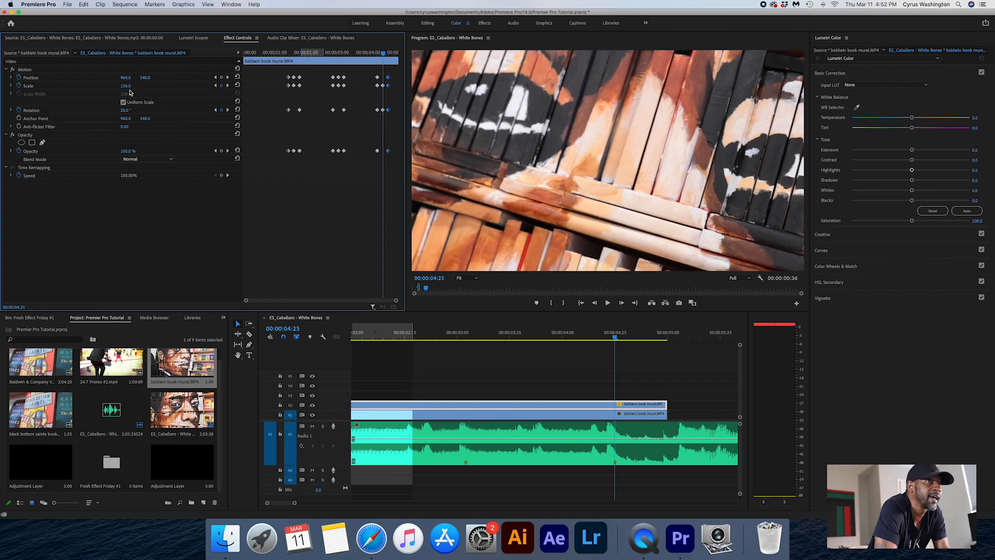
pyautogui.moveTo(125, 86); pyautogui.dragTo(134, 86)
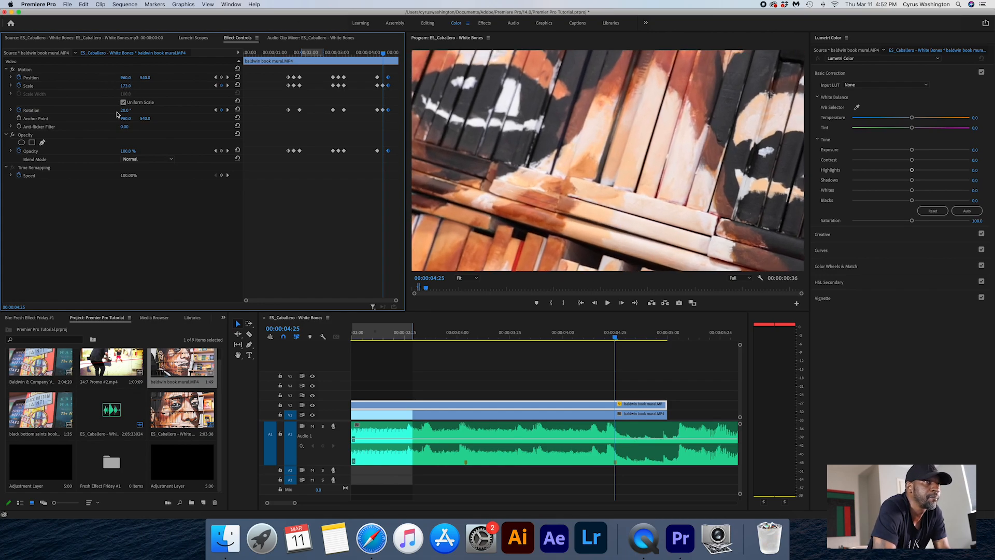
pyautogui.moveTo(126, 151); pyautogui.dragTo(112, 151)
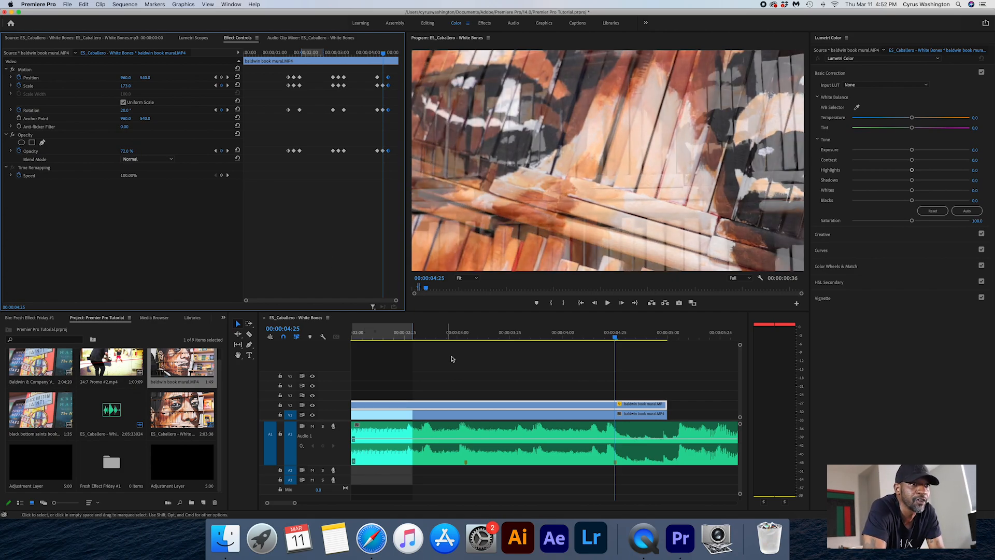
# - Mark the sequence's Out point at 00:00:05:01 and In point at 00:00:00:00, and render the sequence In to Out
pyautogui.scroll(2, 438, 371)
pyautogui.click(693, 335)
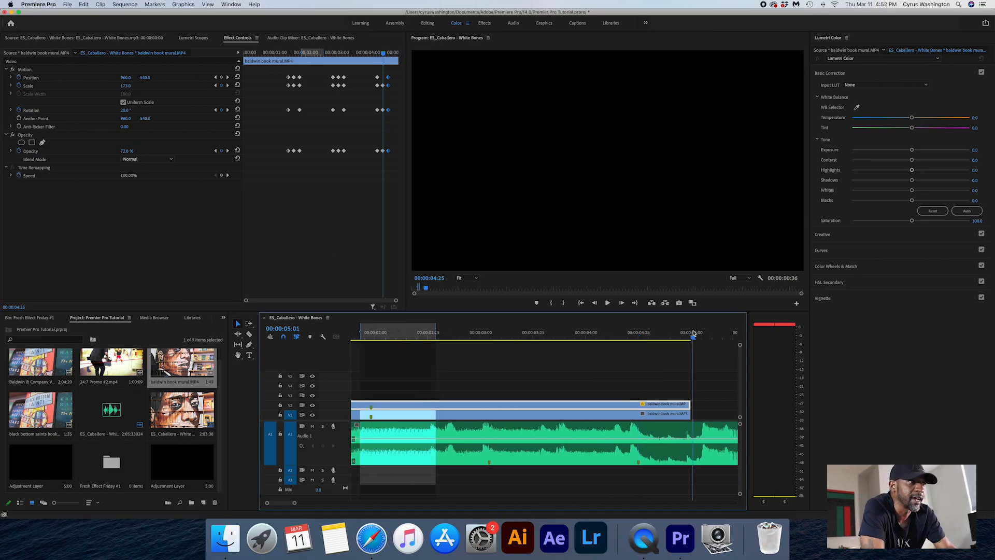
pyautogui.press('o')
pyautogui.scroll(8, 669, 335)
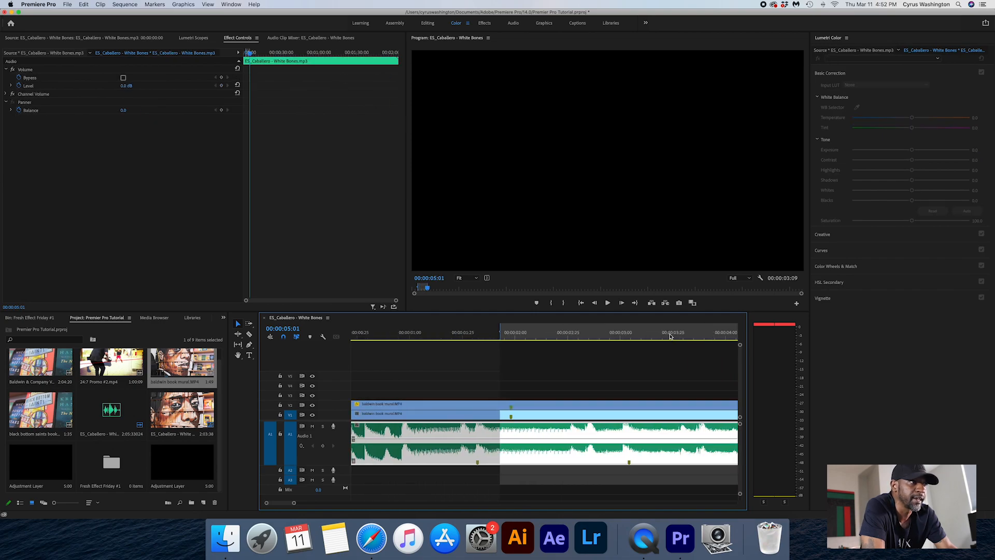
pyautogui.moveTo(364, 335); pyautogui.dragTo(299, 340)
pyautogui.press('i')
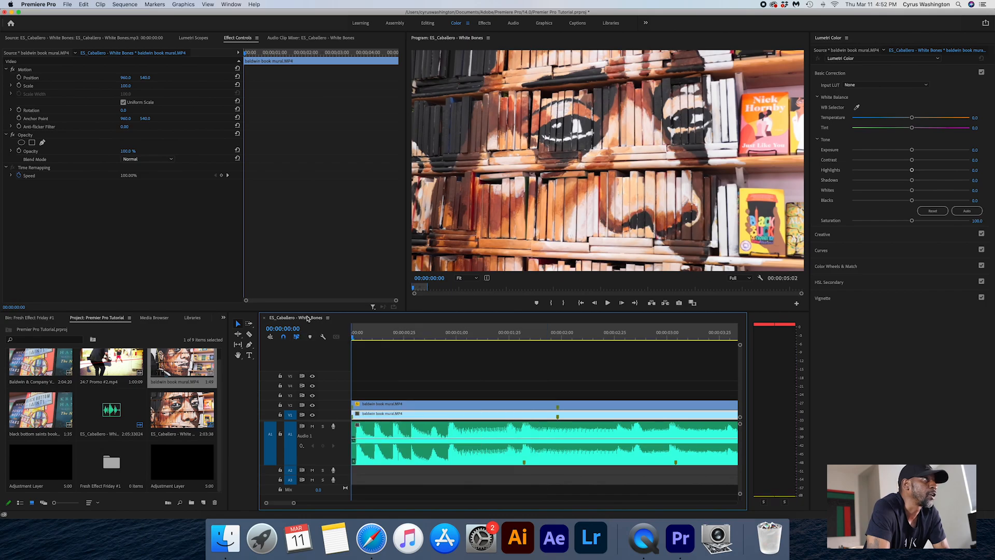
pyautogui.click(126, 4)
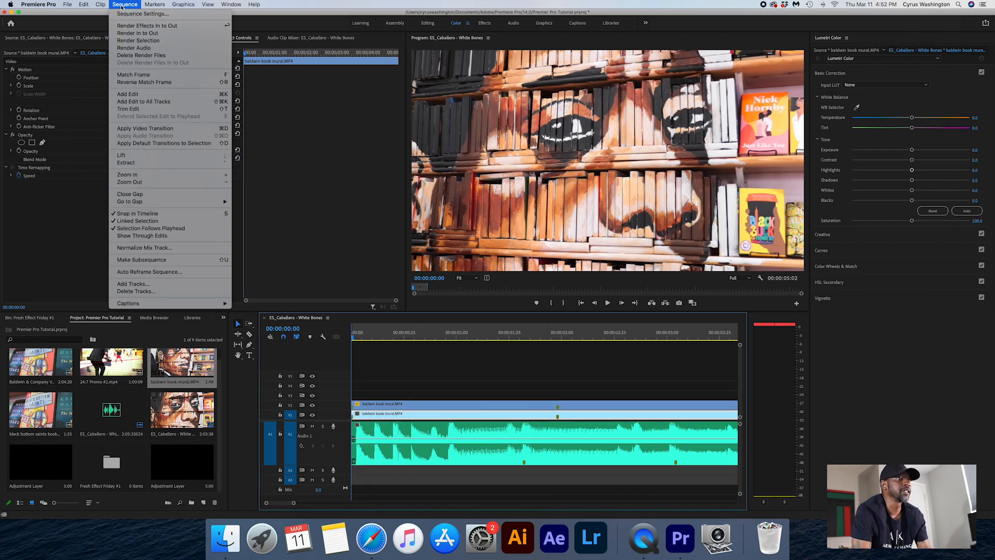
pyautogui.click(127, 35)
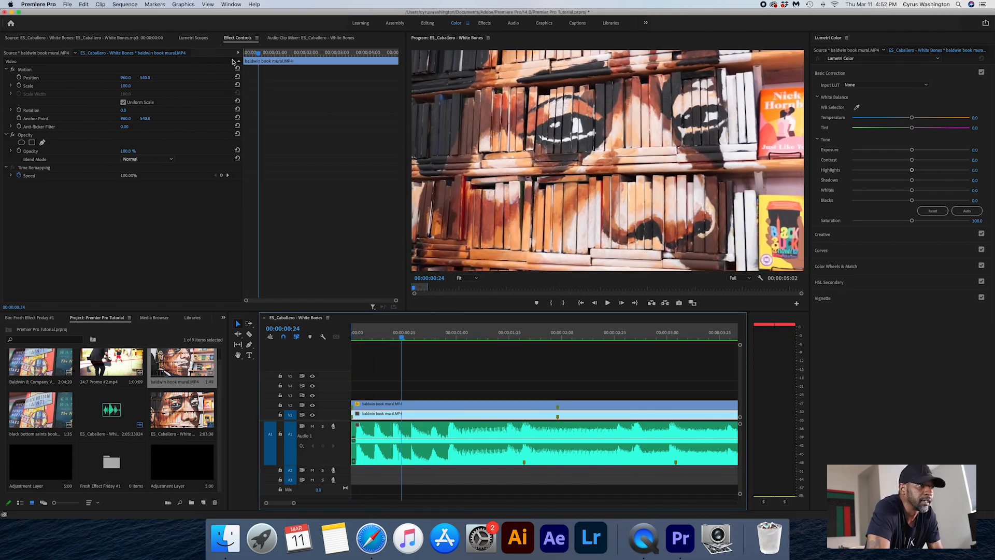
# - Play the rendered sequence from the beginning to review the pulses against the music, and replay it from the start
pyautogui.moveTo(402, 338); pyautogui.dragTo(247, 336)
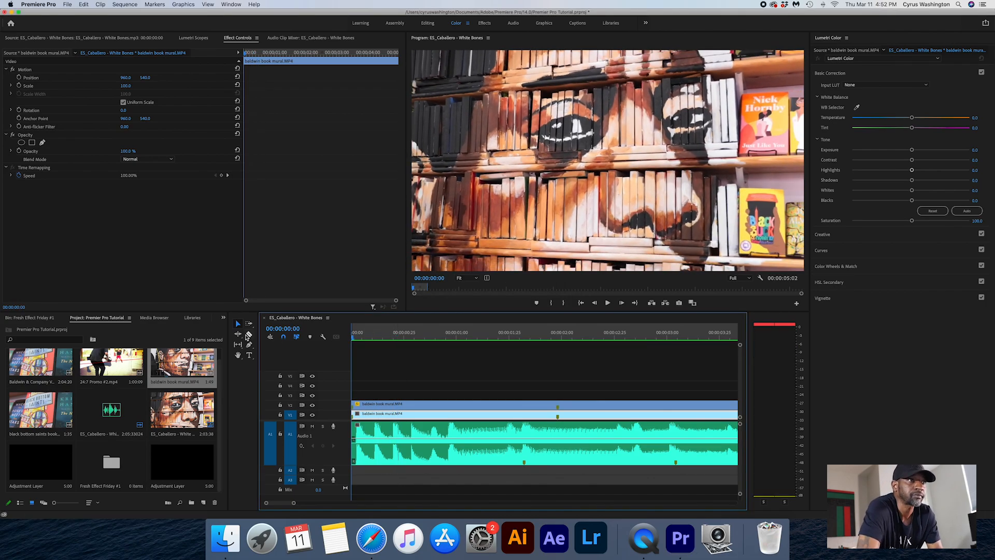
pyautogui.press('space')
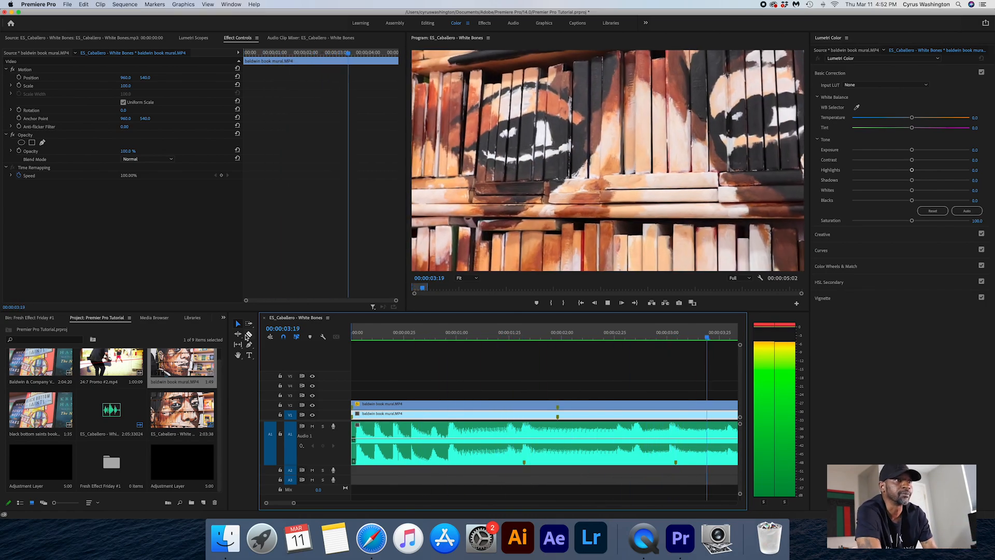
pyautogui.click(490, 458)
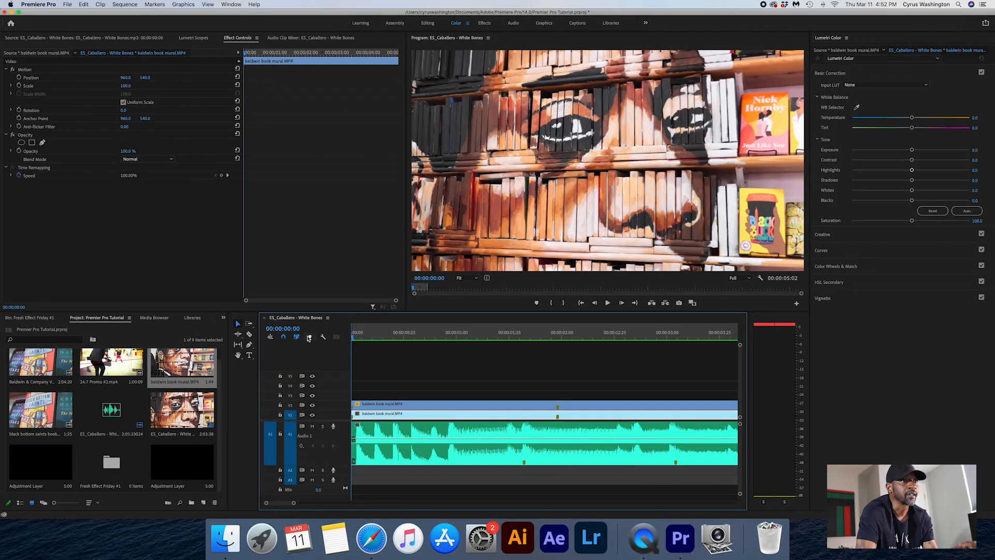
pyautogui.press('space')
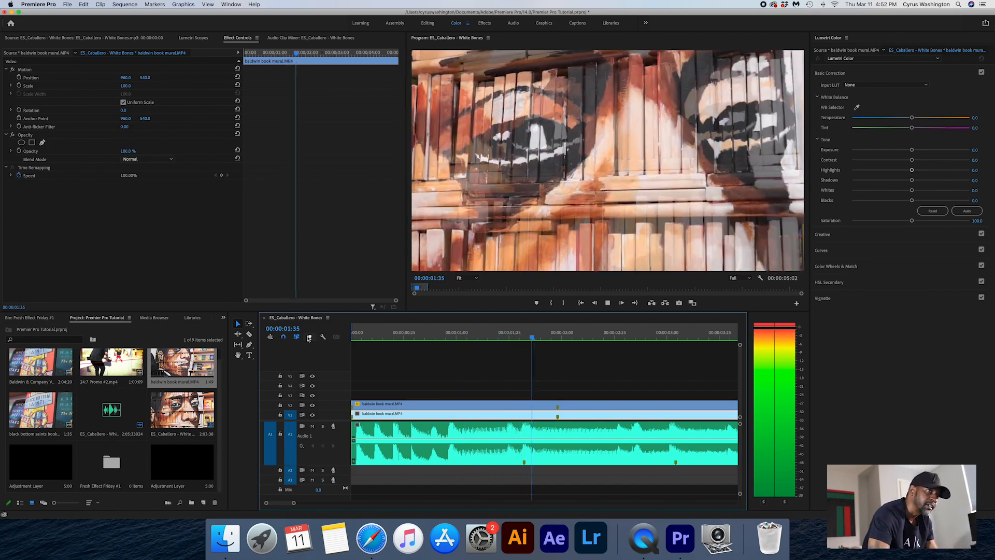